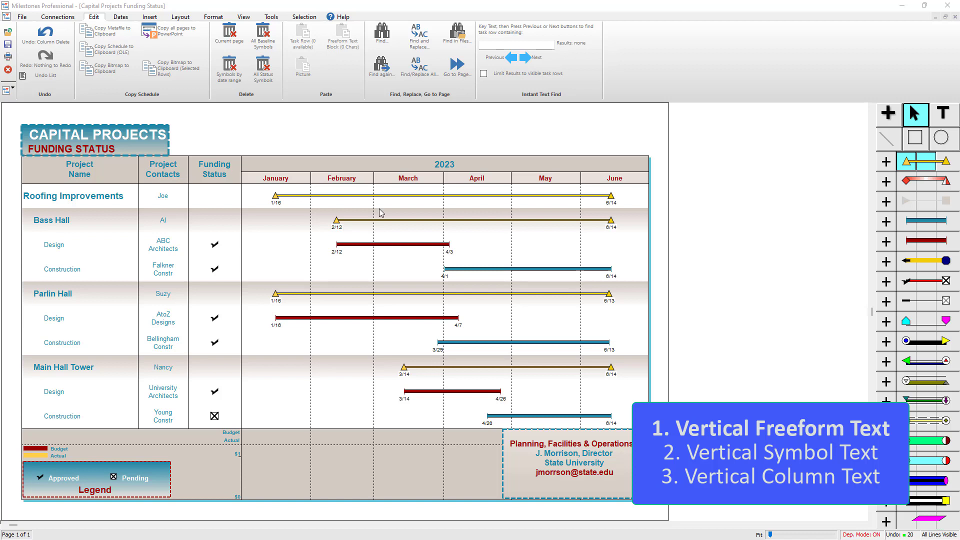
# Add the freeform text "Freeform Text" to the chart in March on the Bass Hall Construction row.
pyautogui.click(945, 118)
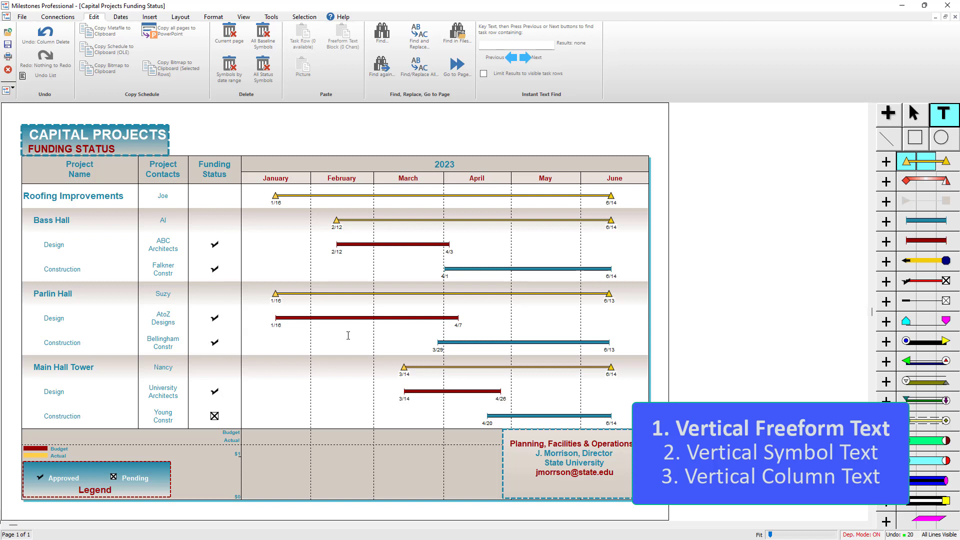
pyautogui.click(382, 270)
pyautogui.write('Freeform Text')
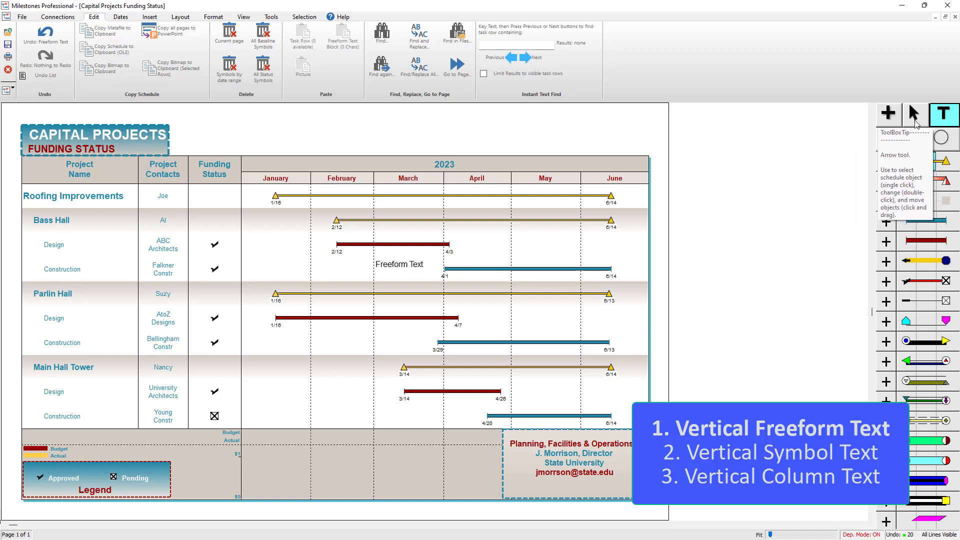
pyautogui.click(914, 119)
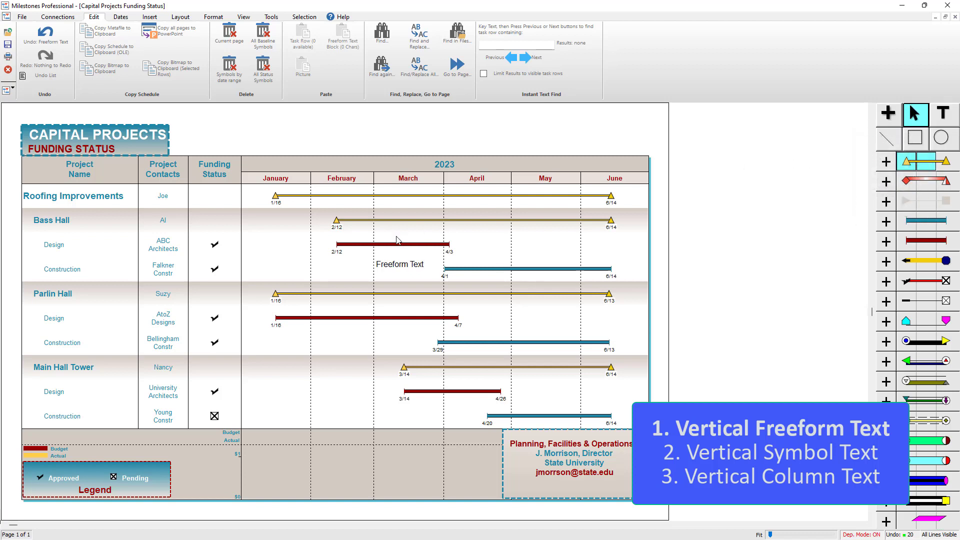
# Rotate the freeform text to 90, switch its angle to -90, and move it into January beside the Bass Hall rows.
pyautogui.click(388, 264)
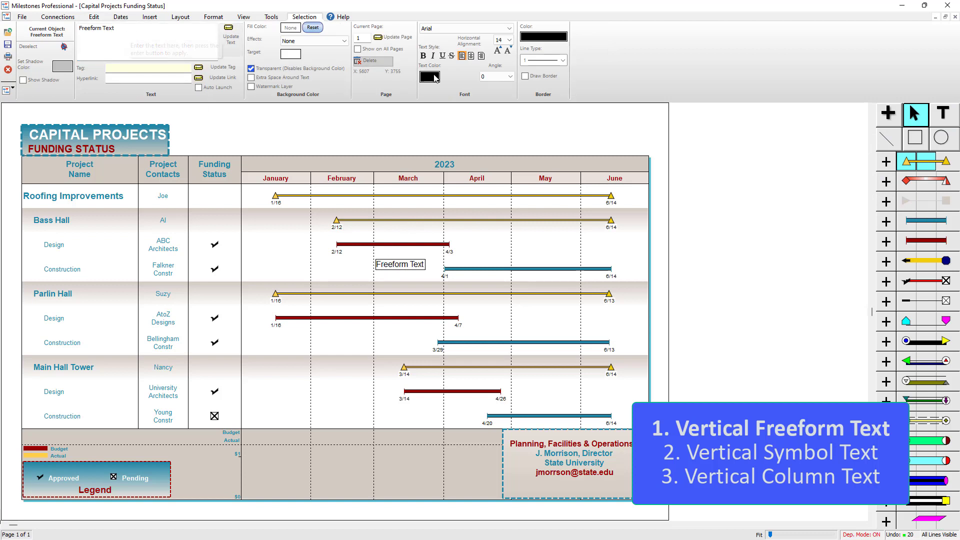
pyautogui.click(502, 82)
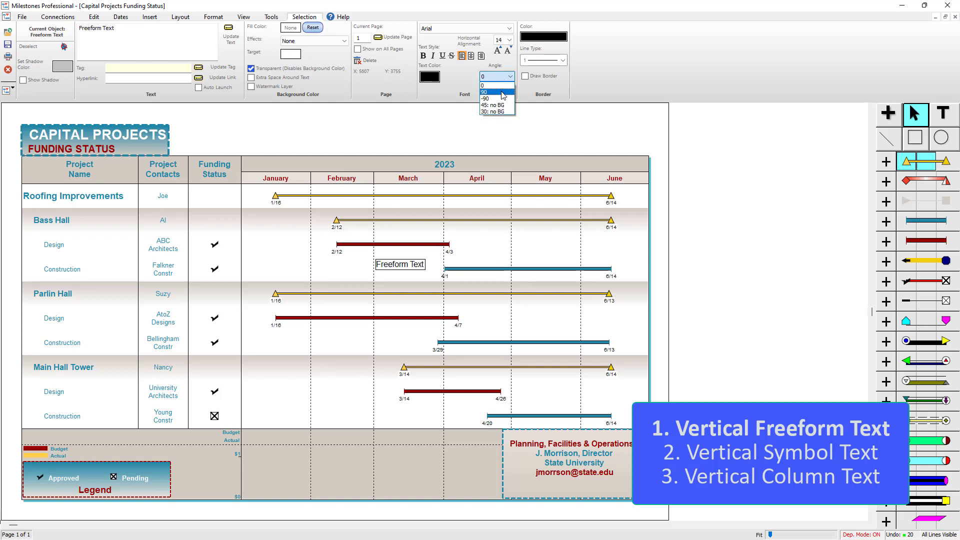
pyautogui.click(503, 93)
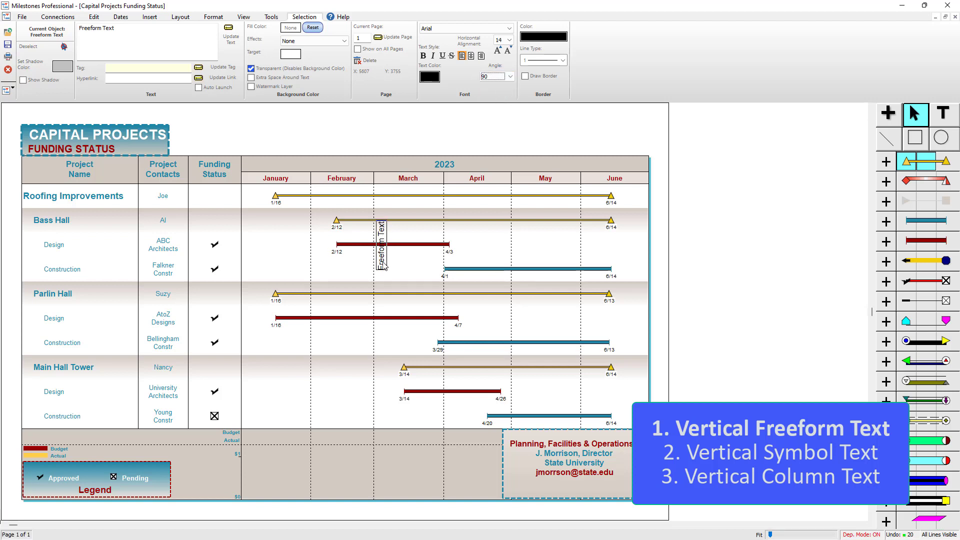
pyautogui.click(503, 76)
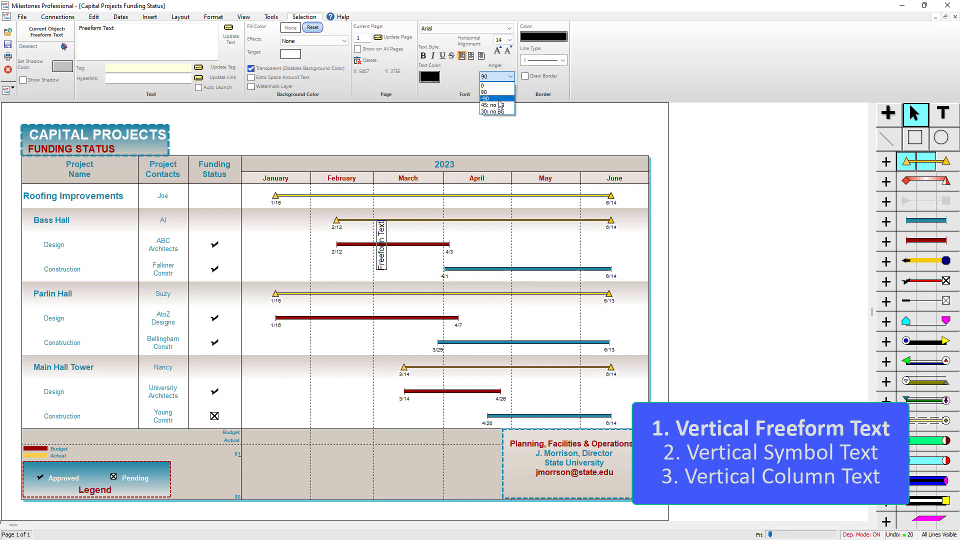
pyautogui.click(500, 99)
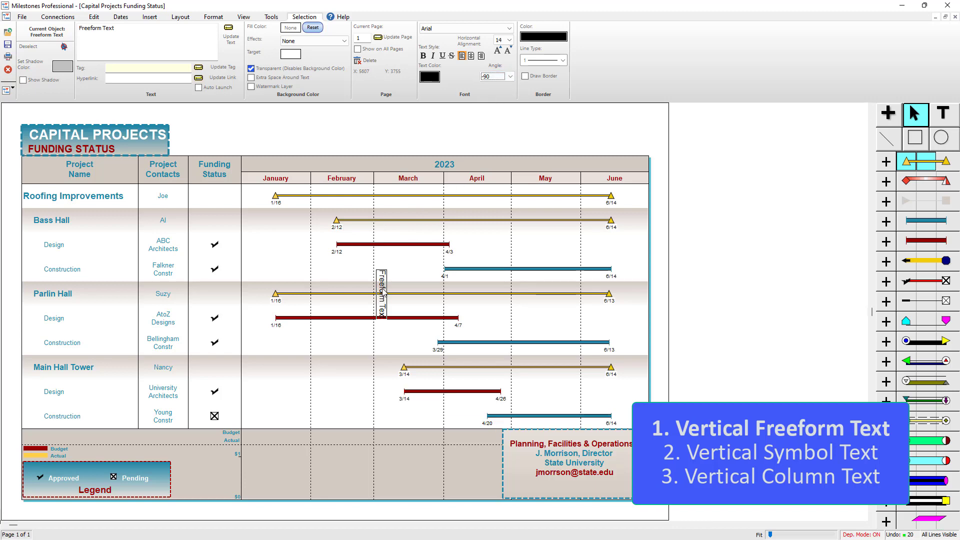
pyautogui.moveTo(382, 295); pyautogui.dragTo(283, 246)
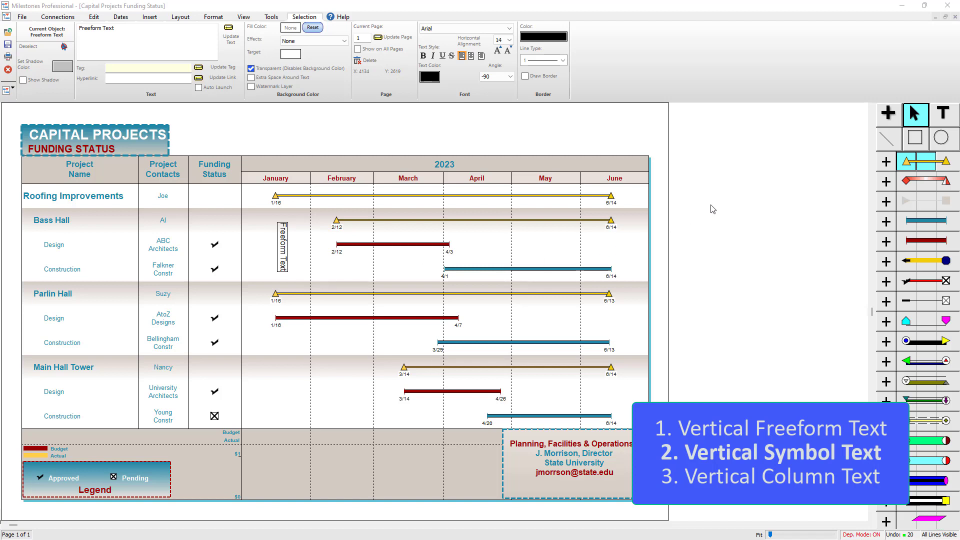
# Label the start symbol of the Parlin Hall Design bar "Symbol Text" and draw that text at an angle.
pyautogui.click(277, 323)
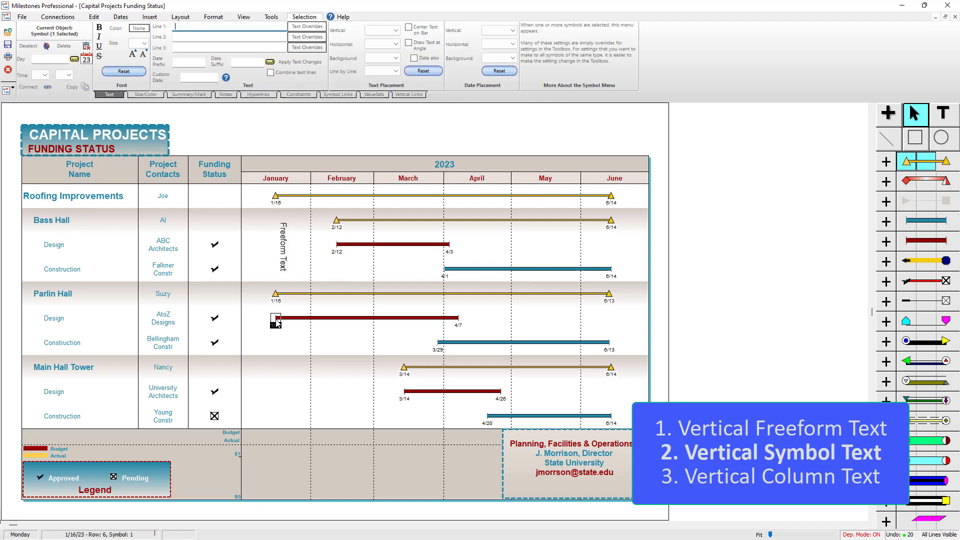
pyautogui.click(192, 28)
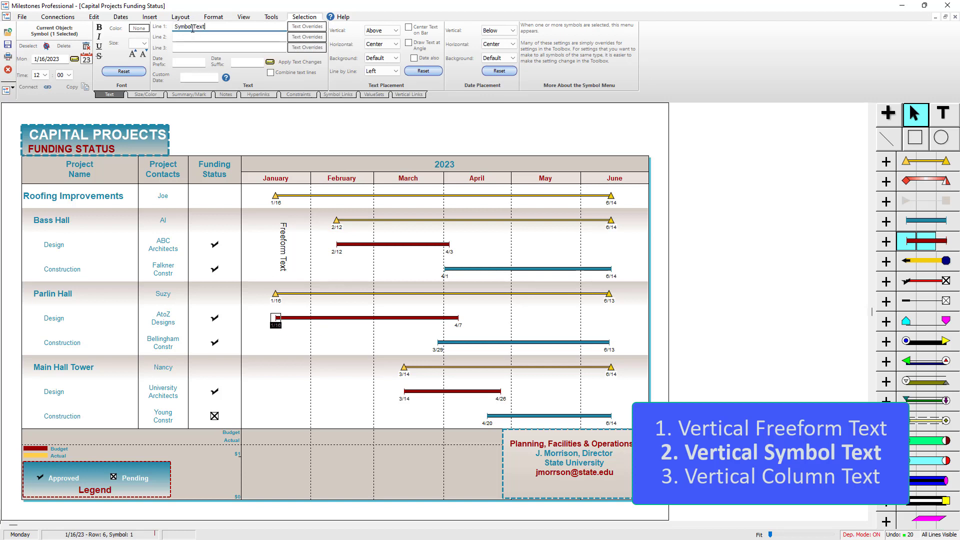
pyautogui.click(277, 63)
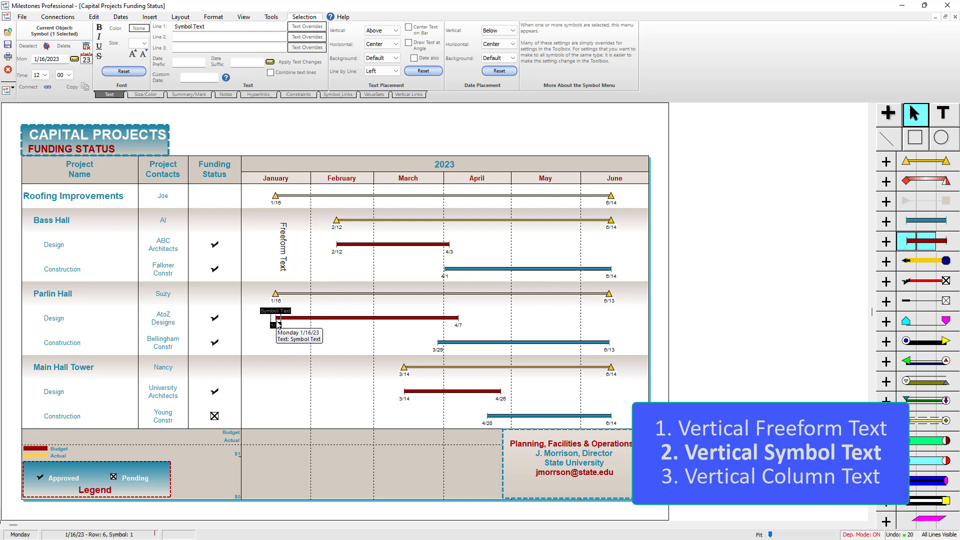
pyautogui.click(428, 50)
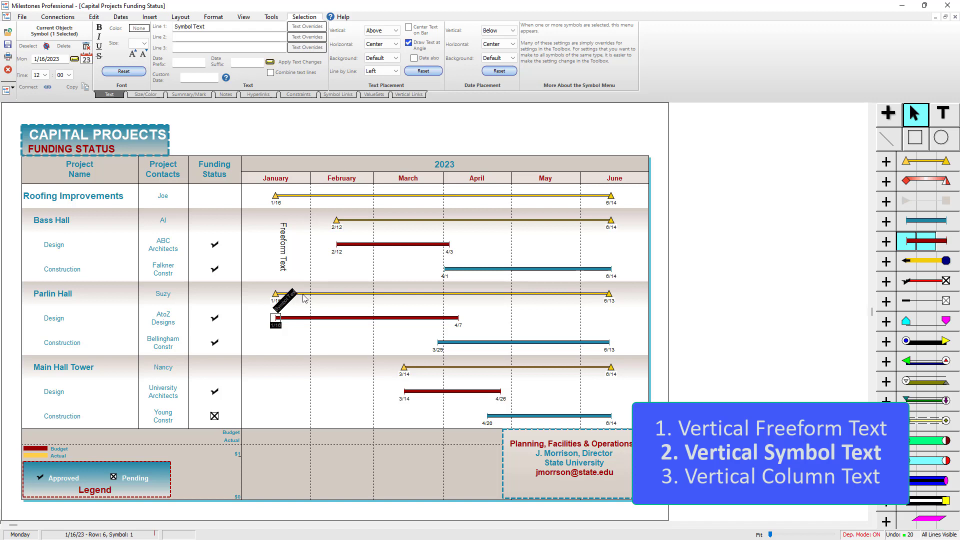
# Set the program's angle for angled symbol text to 90 Degrees in the editing options.
pyautogui.click(272, 17)
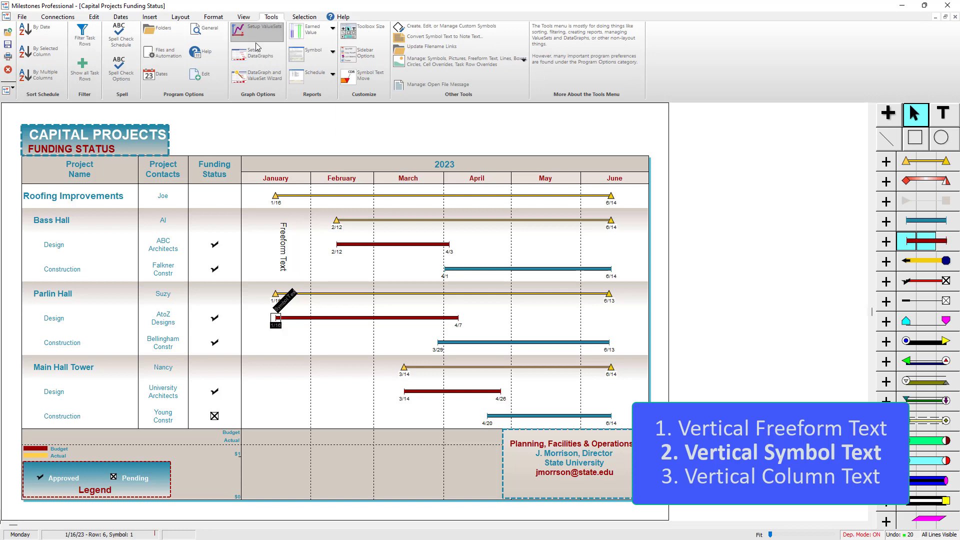
pyautogui.click(205, 80)
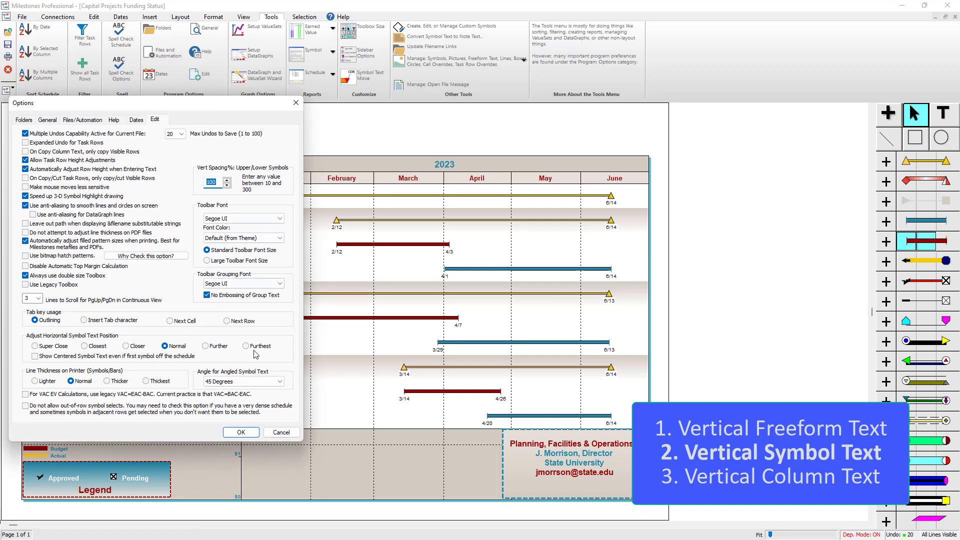
pyautogui.click(246, 383)
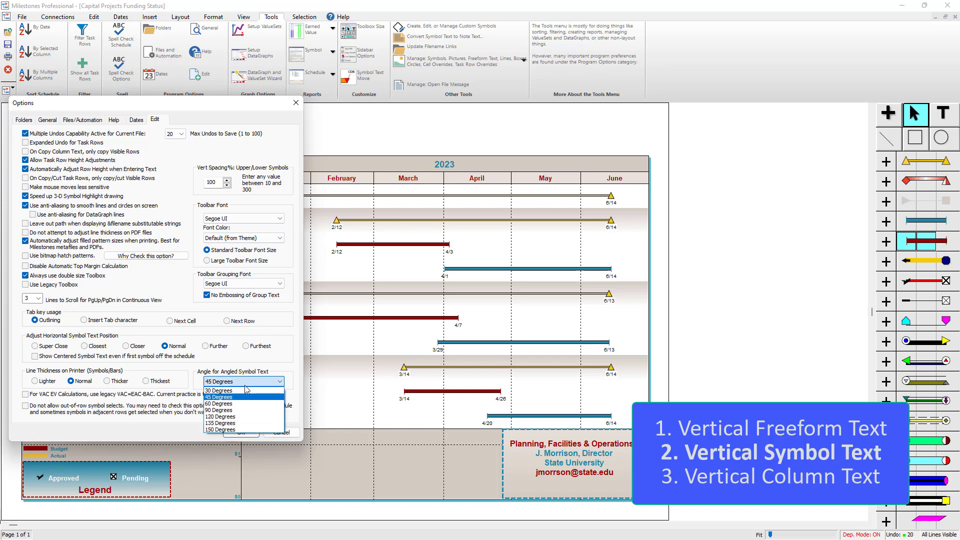
pyautogui.click(240, 410)
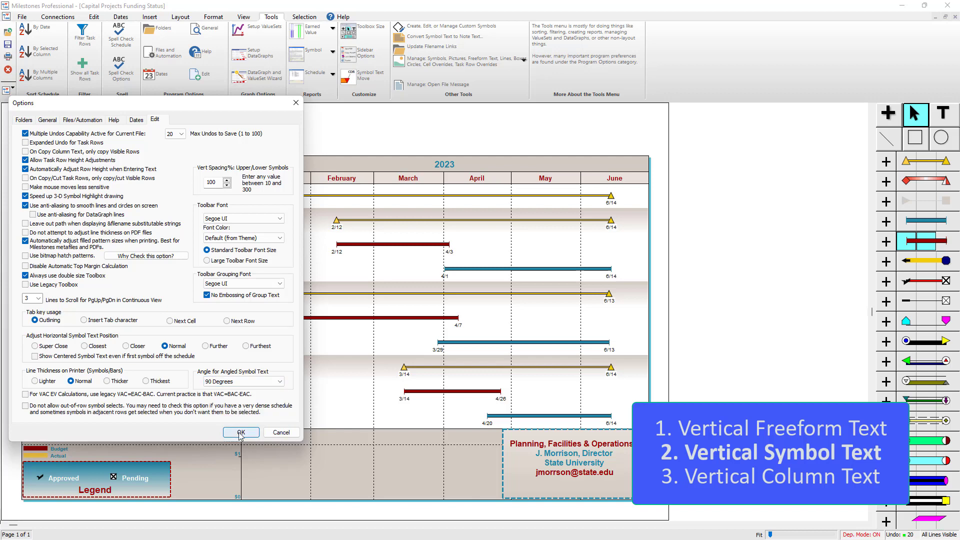
pyautogui.click(241, 433)
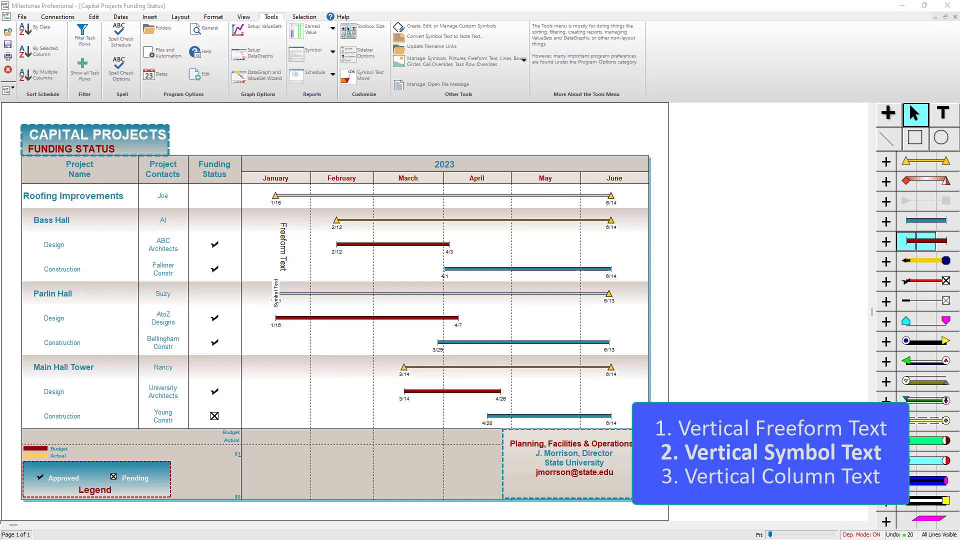
# Examine the text and date properties of the dark red bar's start symbol for the option to draw text at an angle.
pyautogui.click(276, 319)
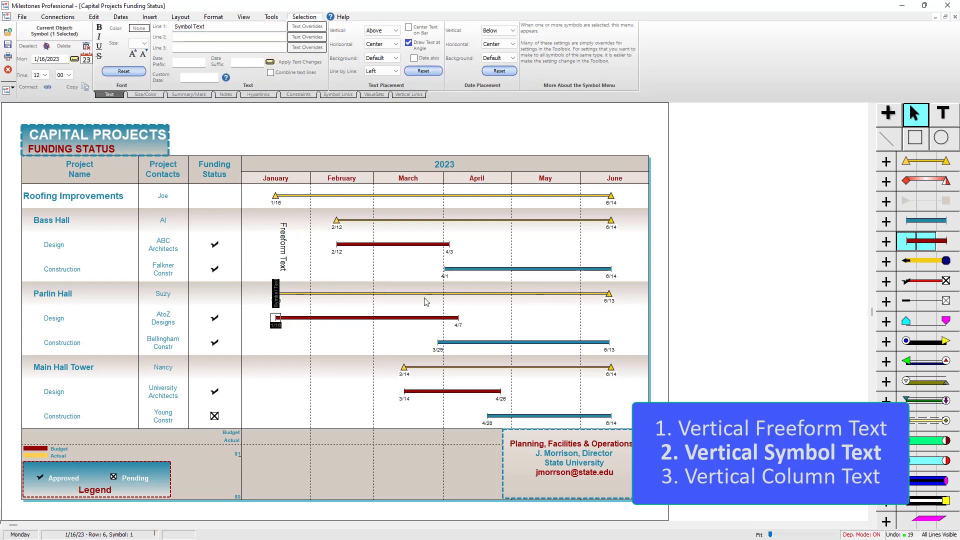
pyautogui.doubleClick(909, 245)
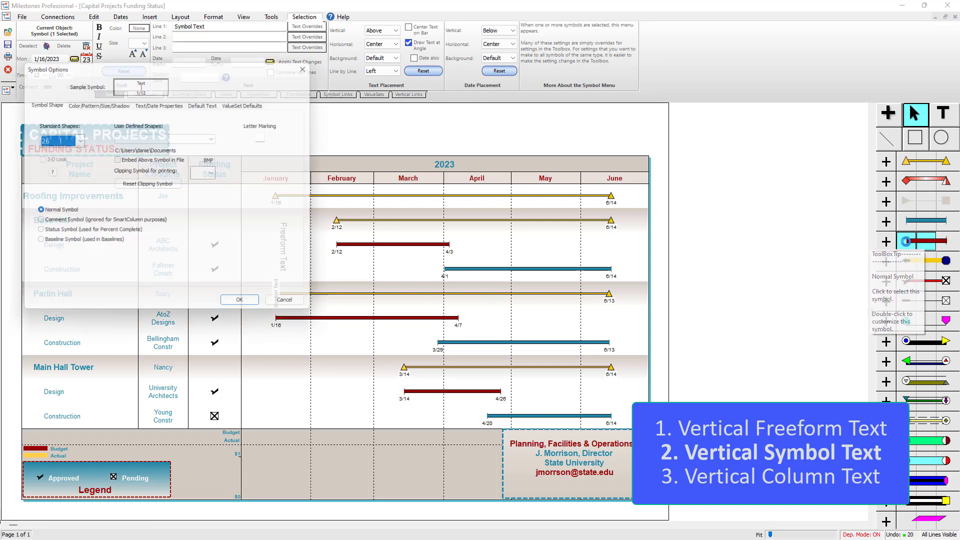
pyautogui.click(165, 103)
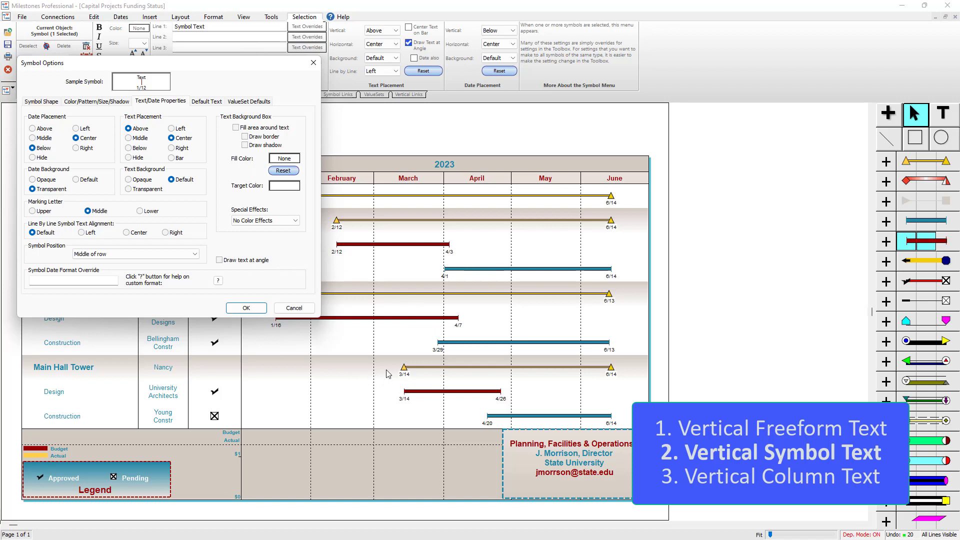
pyautogui.click(246, 307)
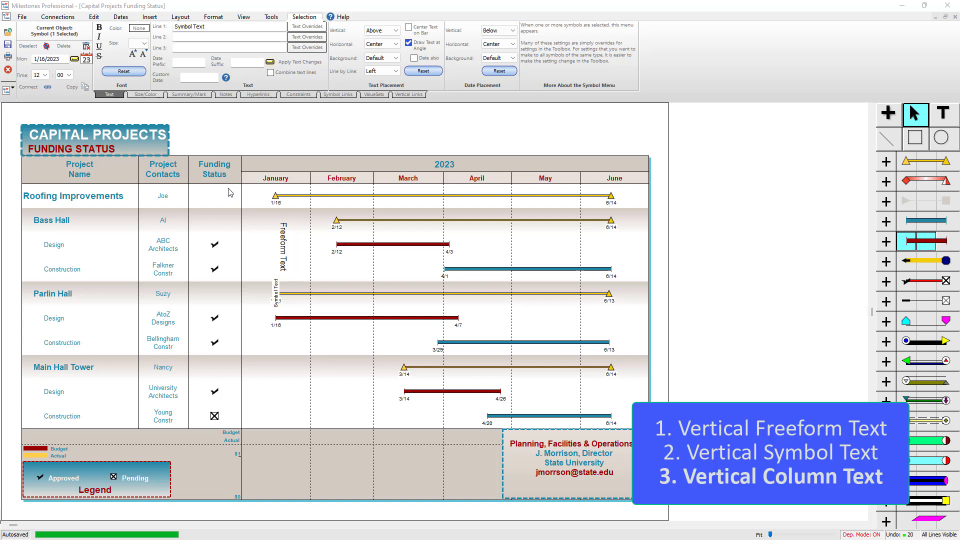
# Insert a new Text column after Funding Status and move the vertical freeform text back into January.
pyautogui.click(149, 18)
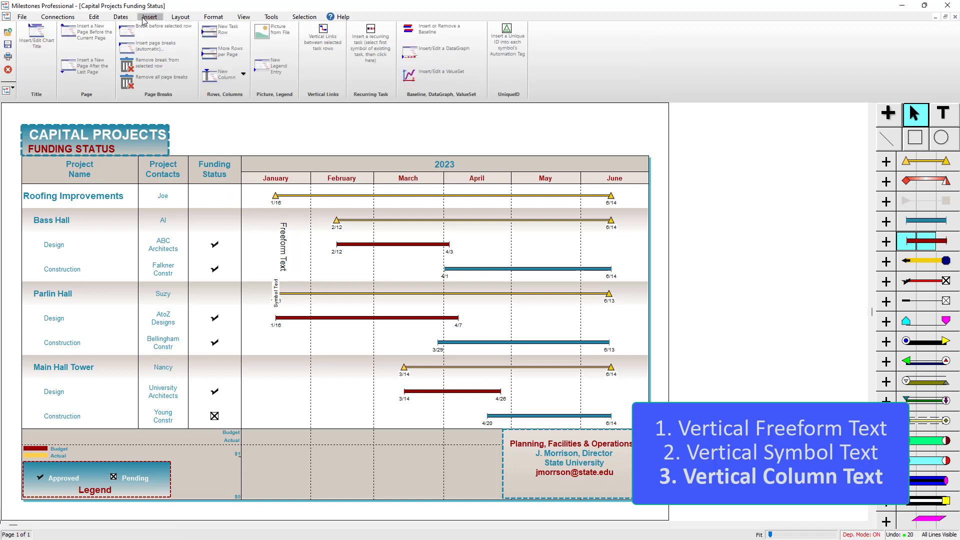
pyautogui.click(232, 83)
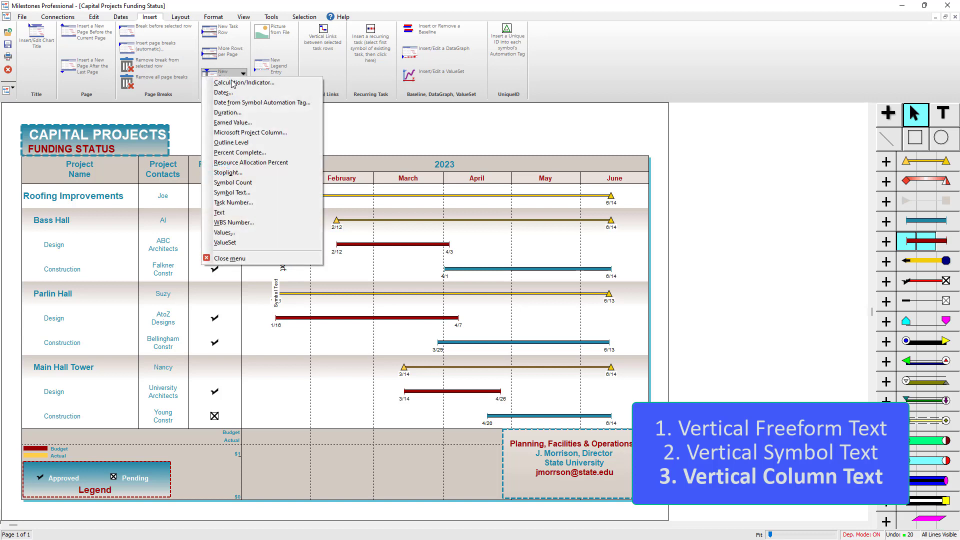
pyautogui.click(243, 217)
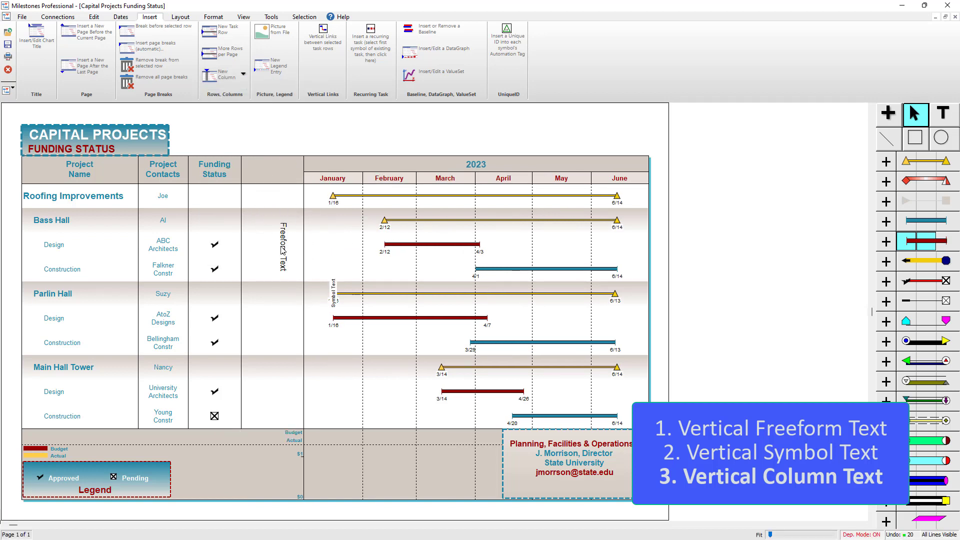
pyautogui.moveTo(282, 251); pyautogui.dragTo(349, 246)
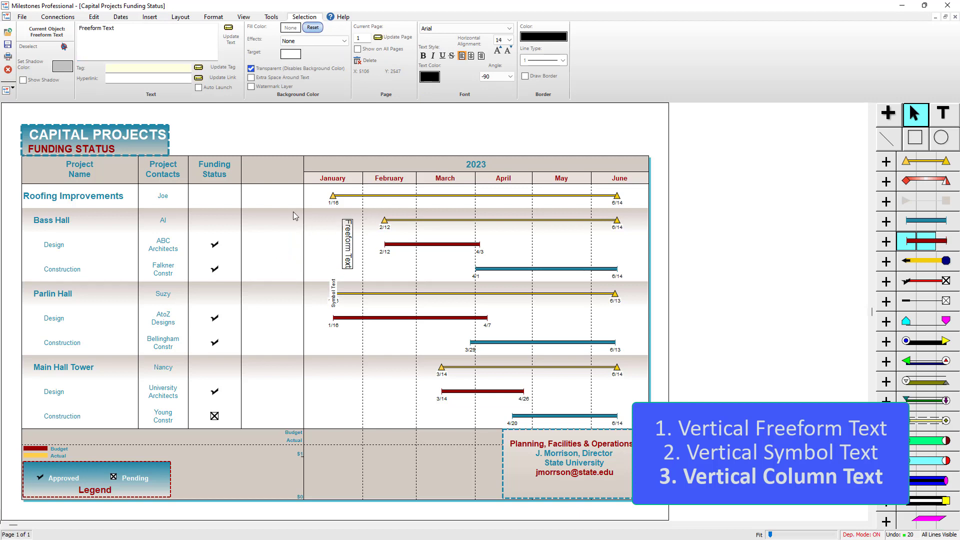
# Set the cell text orientation of the entire new column to -90° (C).
pyautogui.click(273, 178)
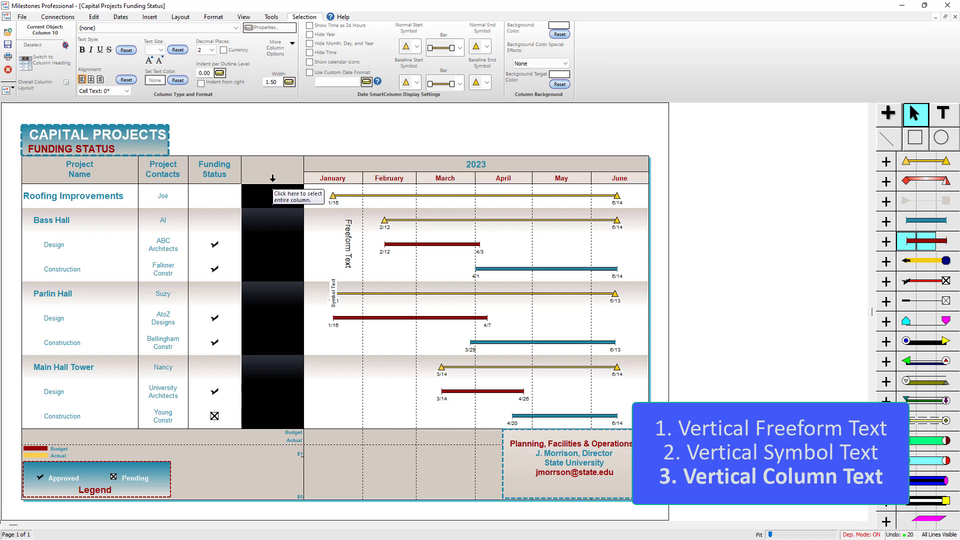
pyautogui.click(107, 92)
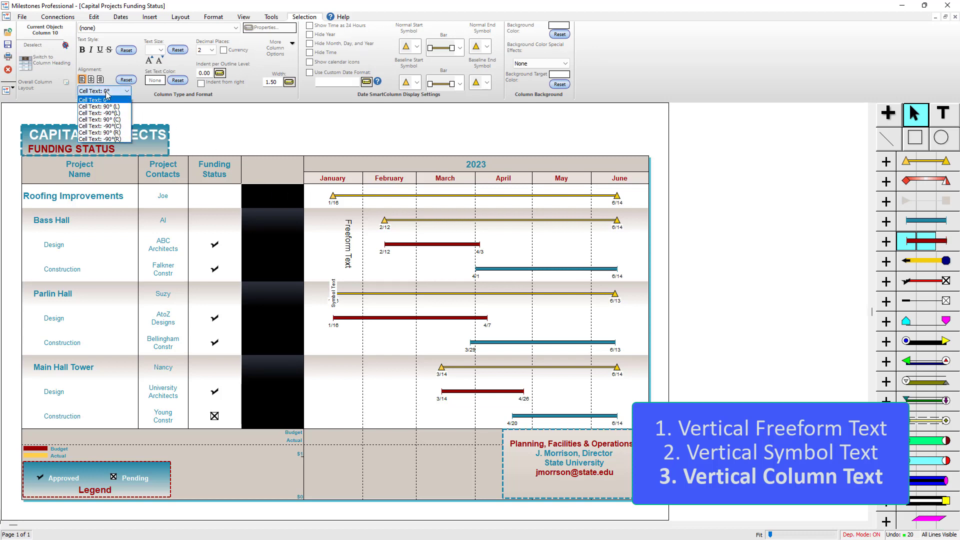
pyautogui.click(124, 127)
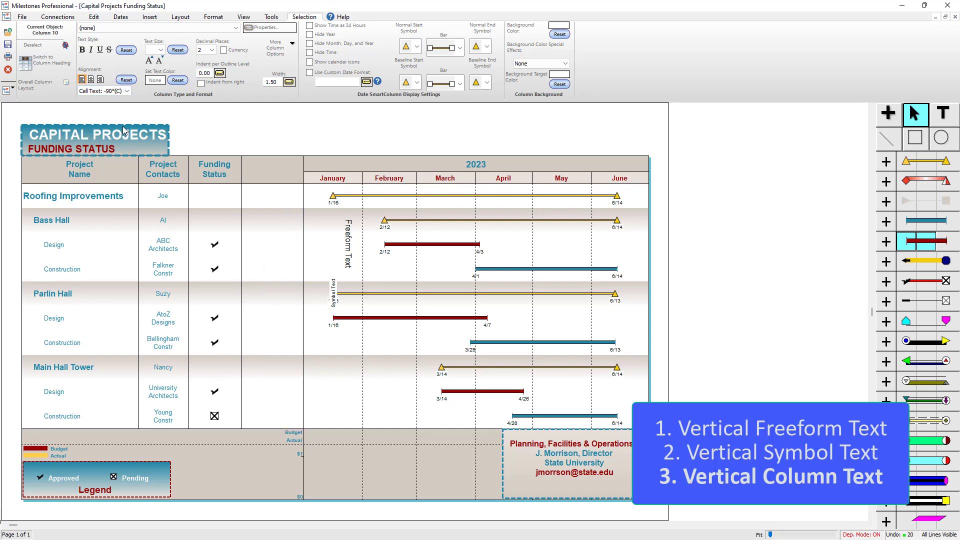
# Enter "Cell Text (Vertical)" in the new column's cell on the Bass Hall Construction row.
pyautogui.click(268, 268)
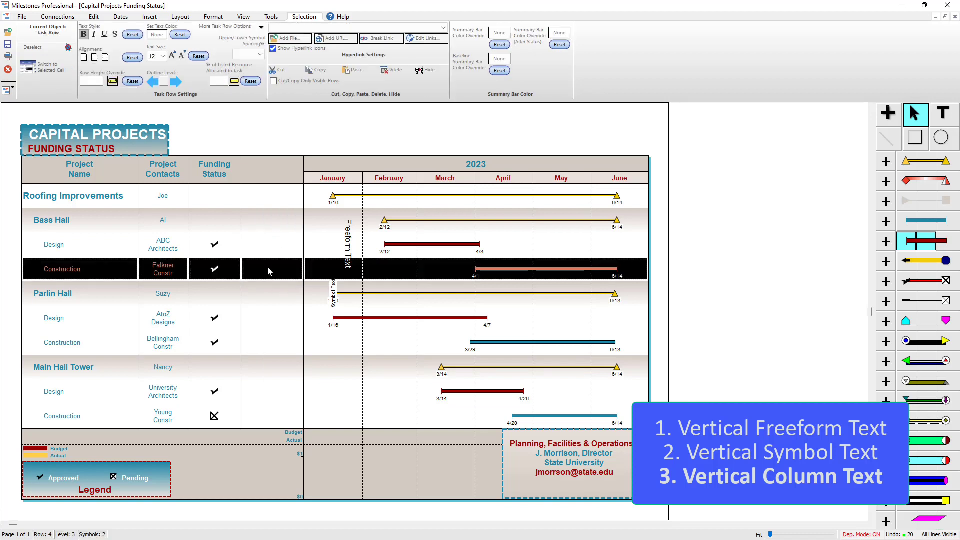
pyautogui.click(272, 267)
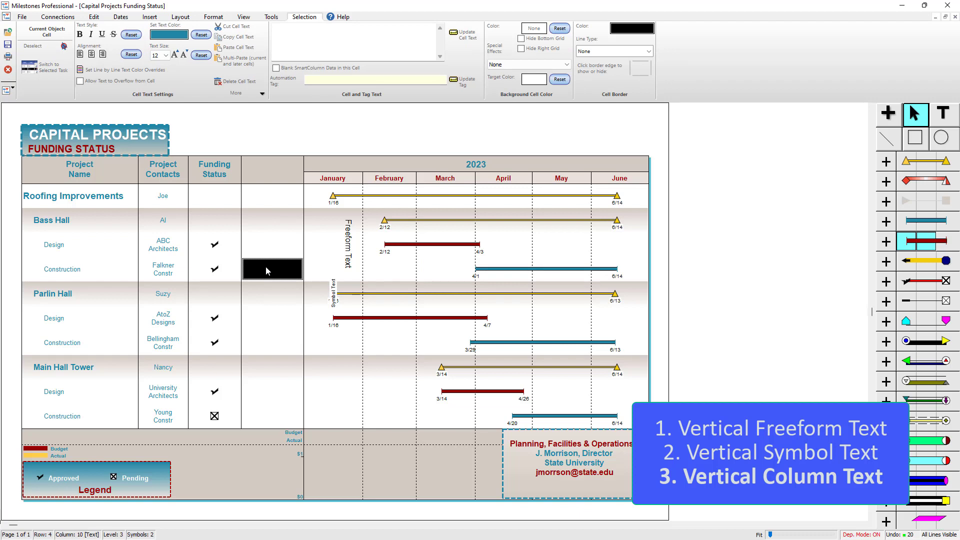
pyautogui.click(328, 49)
pyautogui.write('Cell Text (Vertical')
pyautogui.click(470, 37)
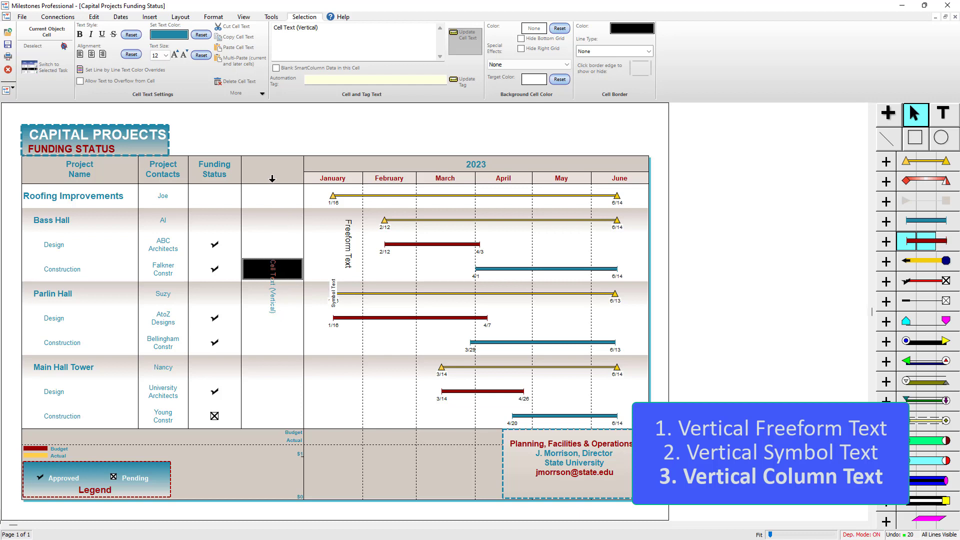
# Change the cell text orientation of the entire new column to 90° (C).
pyautogui.click(272, 179)
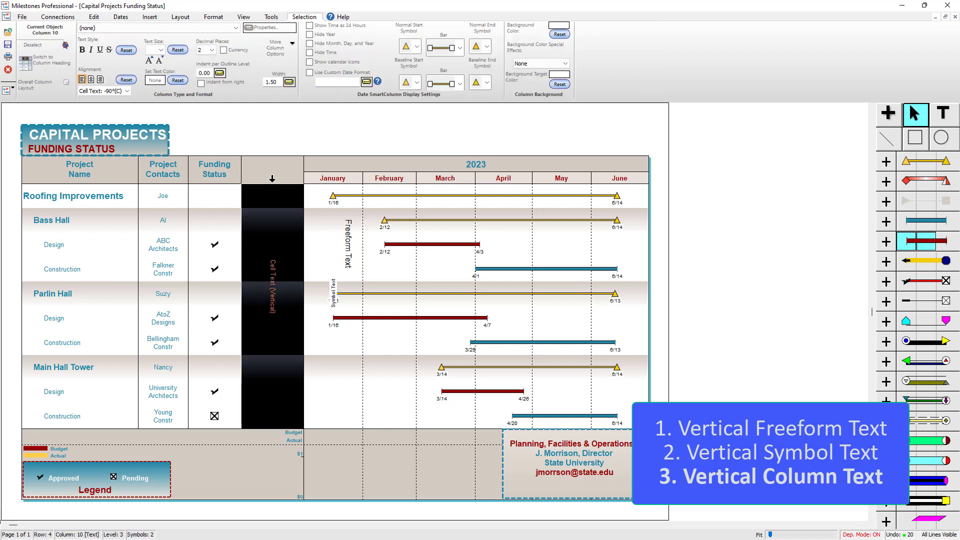
pyautogui.click(121, 92)
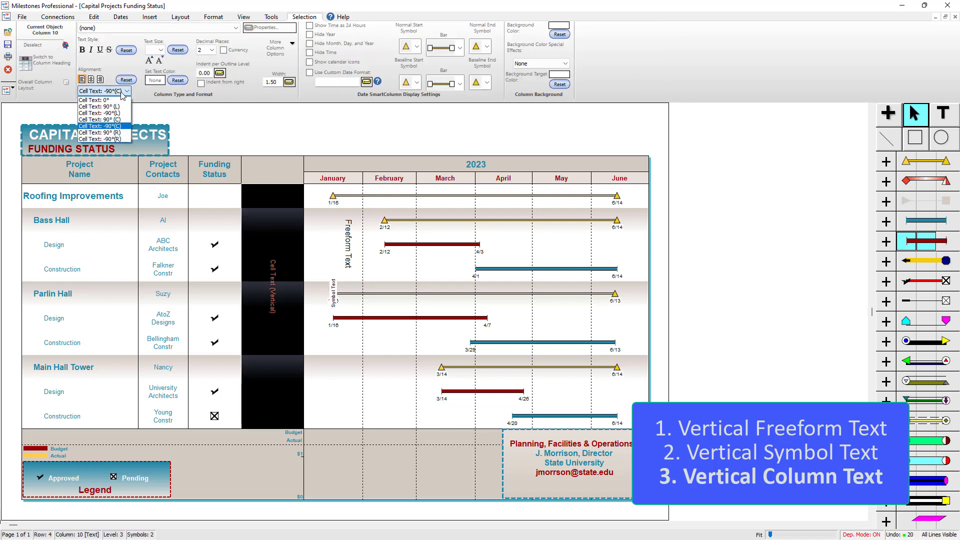
pyautogui.click(117, 120)
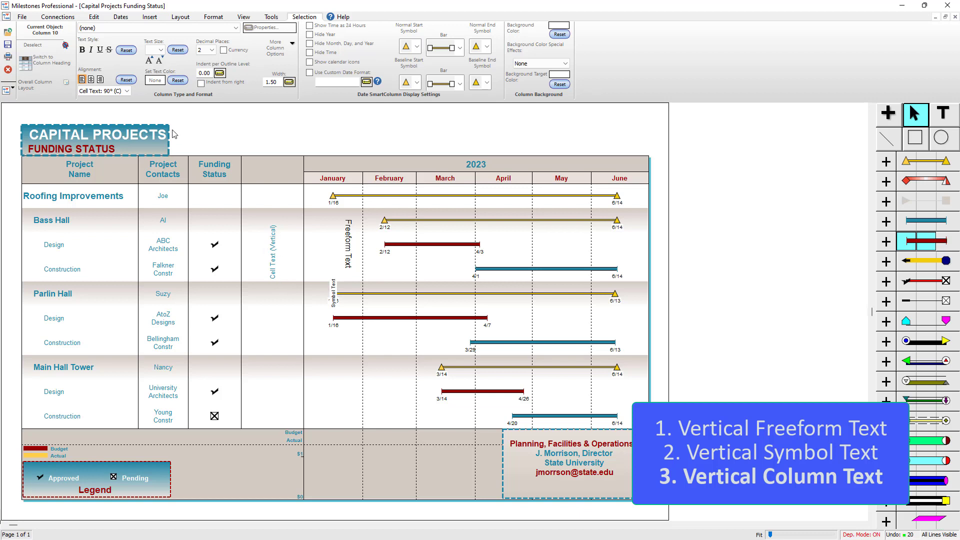
# Enlarge the vertical text in the entire new column to size 18.
pyautogui.click(149, 61)
pyautogui.click(150, 60)
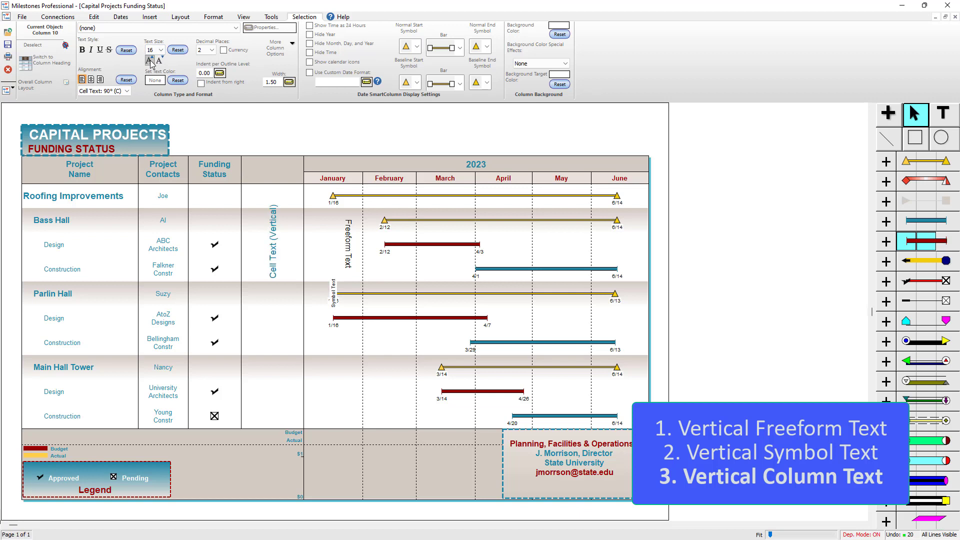
pyautogui.click(150, 60)
pyautogui.click(149, 60)
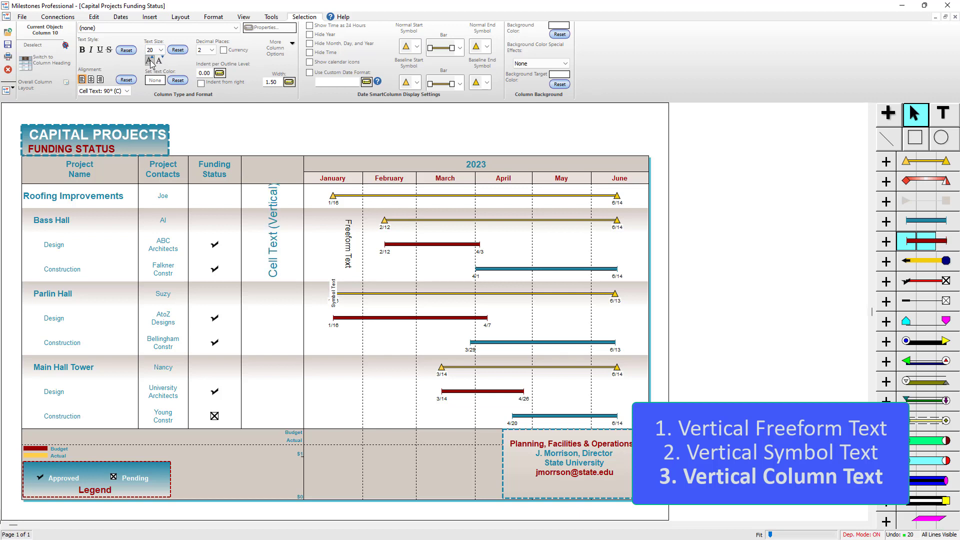
pyautogui.click(159, 61)
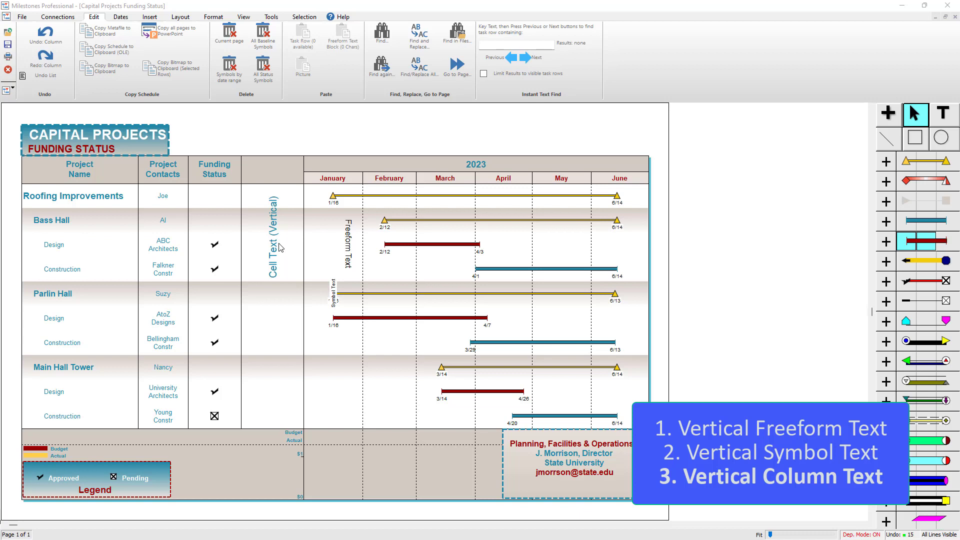
# Show horizontal gridlines in the left columns, schedule area and right columns.
pyautogui.click(211, 18)
pyautogui.click(210, 45)
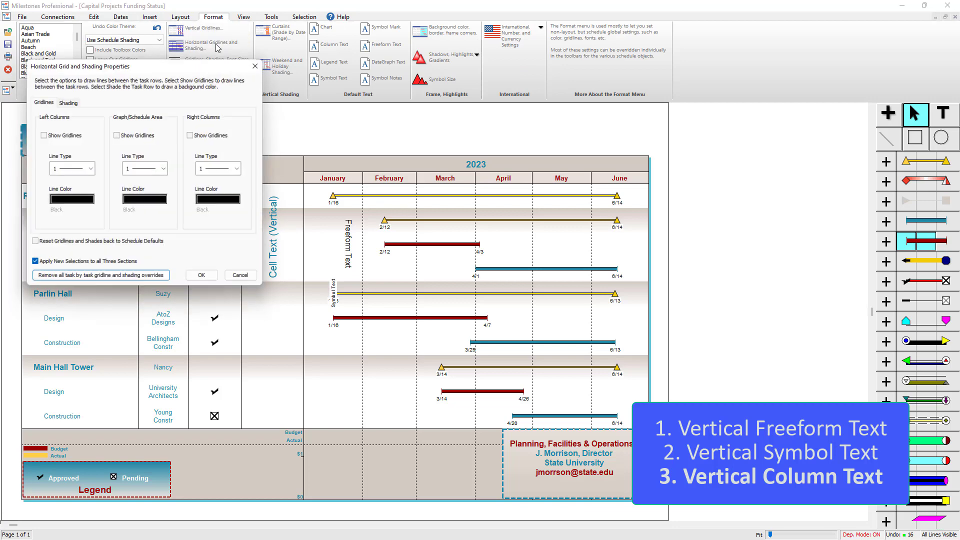
pyautogui.click(60, 135)
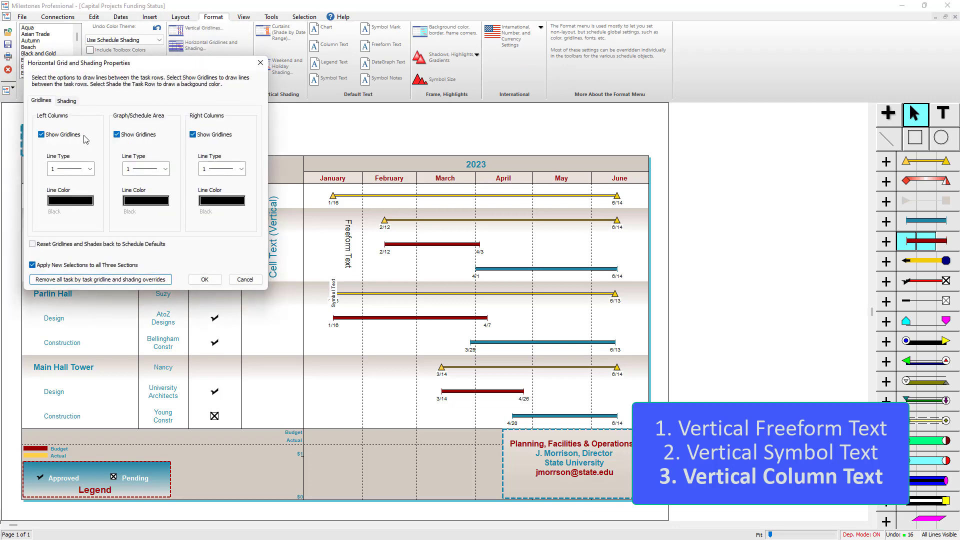
pyautogui.click(206, 280)
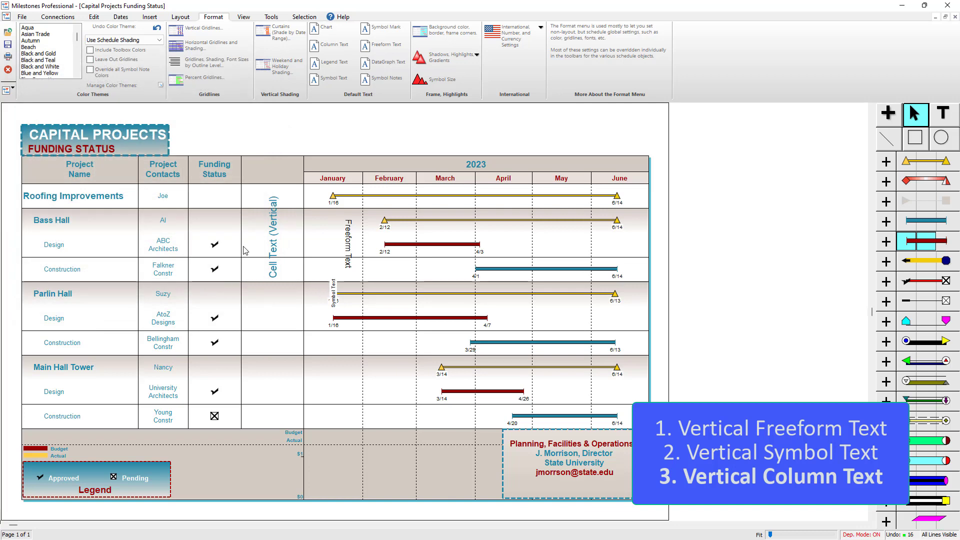
# Hide the bottom gridline of the vertical text column's cells on the Bass Hall Design and Roofing Improvements rows.
pyautogui.click(279, 246)
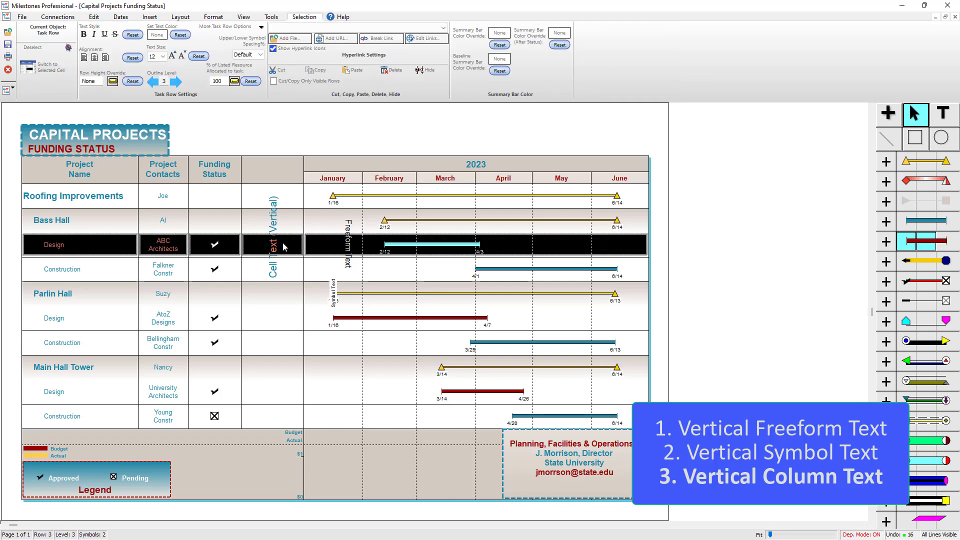
pyautogui.click(283, 247)
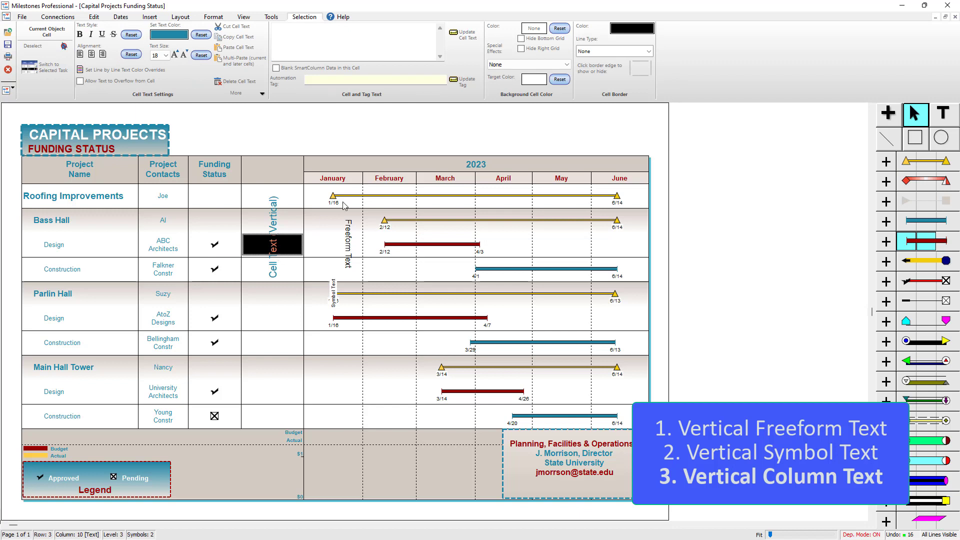
pyautogui.click(546, 40)
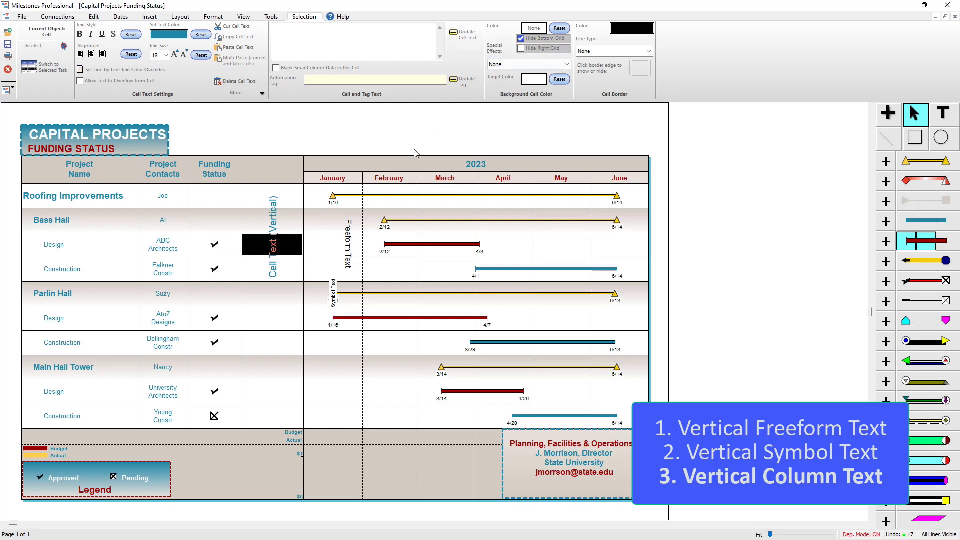
pyautogui.click(288, 198)
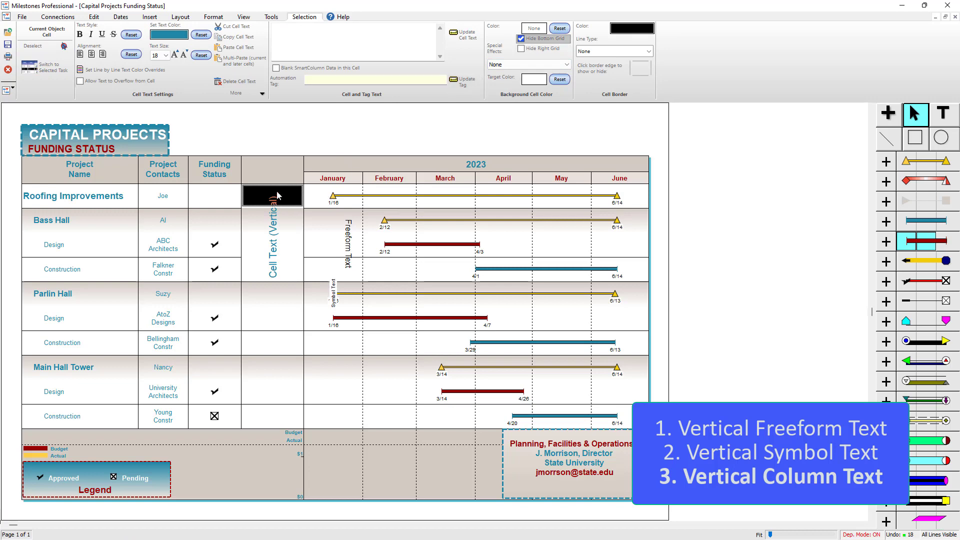
# Set the background color of the vertical text column's cells on the Bass Hall and Bass Hall Design rows to white.
pyautogui.click(280, 221)
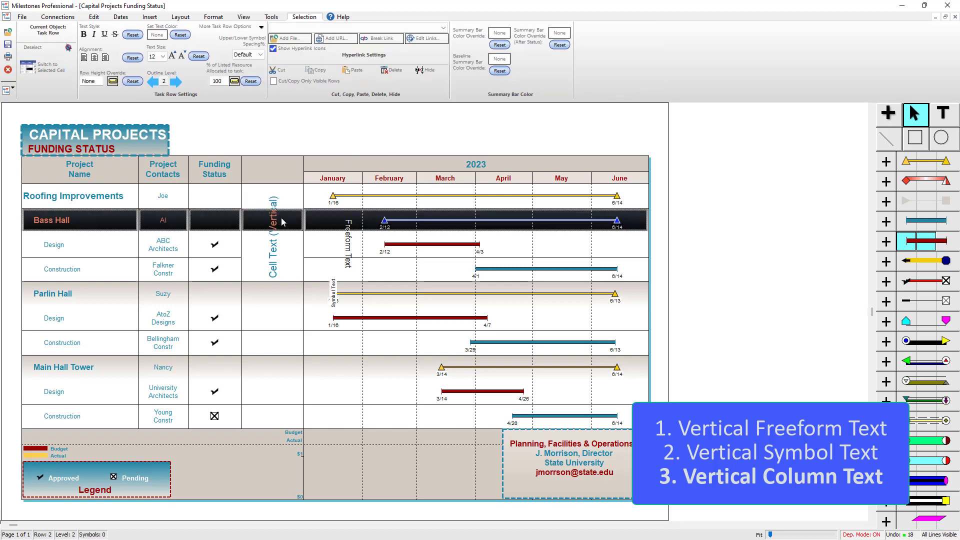
pyautogui.click(281, 222)
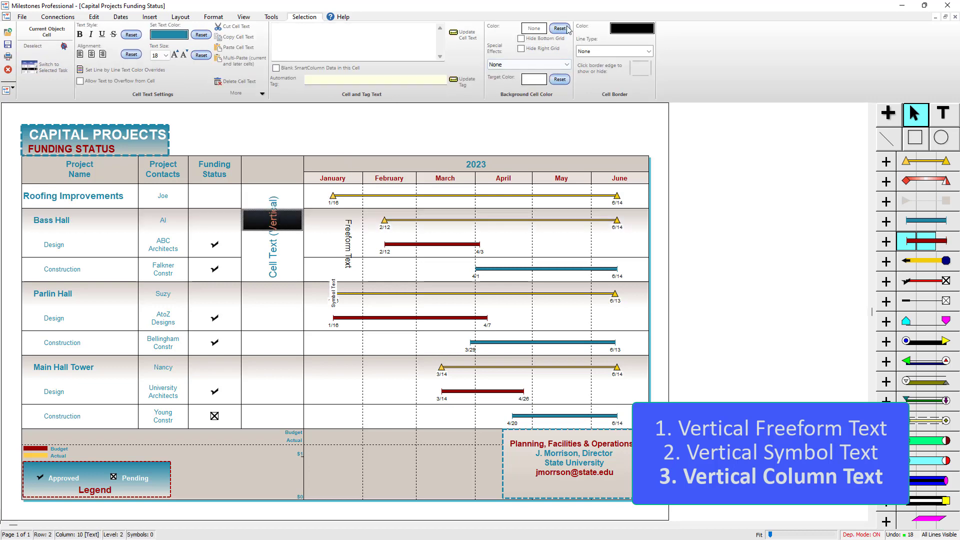
pyautogui.click(543, 28)
pyautogui.click(543, 42)
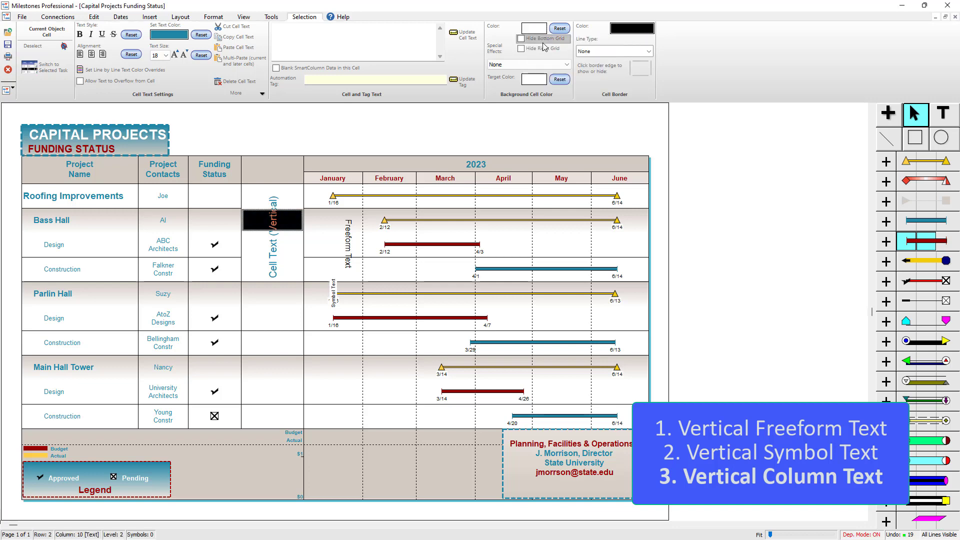
pyautogui.click(272, 251)
pyautogui.click(287, 249)
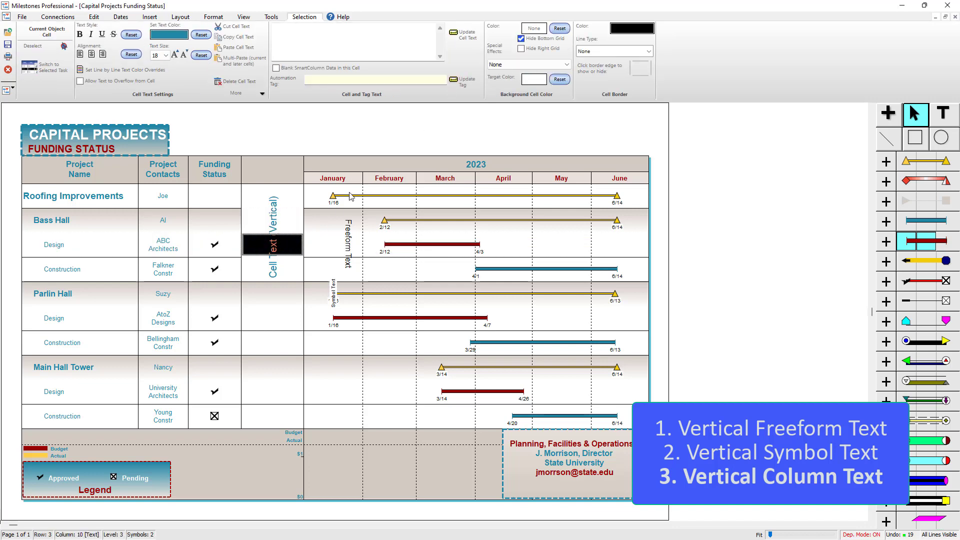
pyautogui.click(534, 28)
pyautogui.click(534, 48)
pyautogui.click(260, 315)
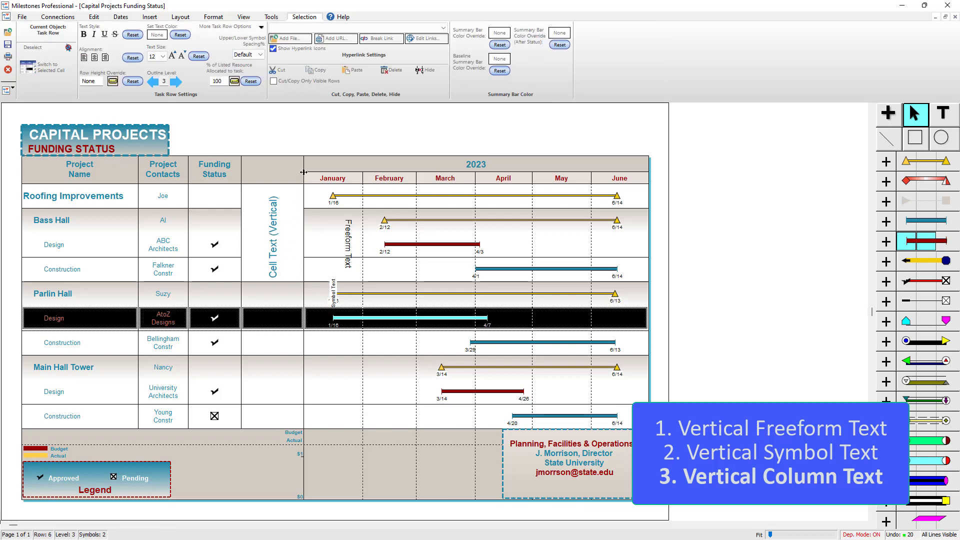
# Narrow the vertical text column to about two-thirds of its width by moving its border with the schedule area.
pyautogui.moveTo(295, 172); pyautogui.dragTo(261, 172)
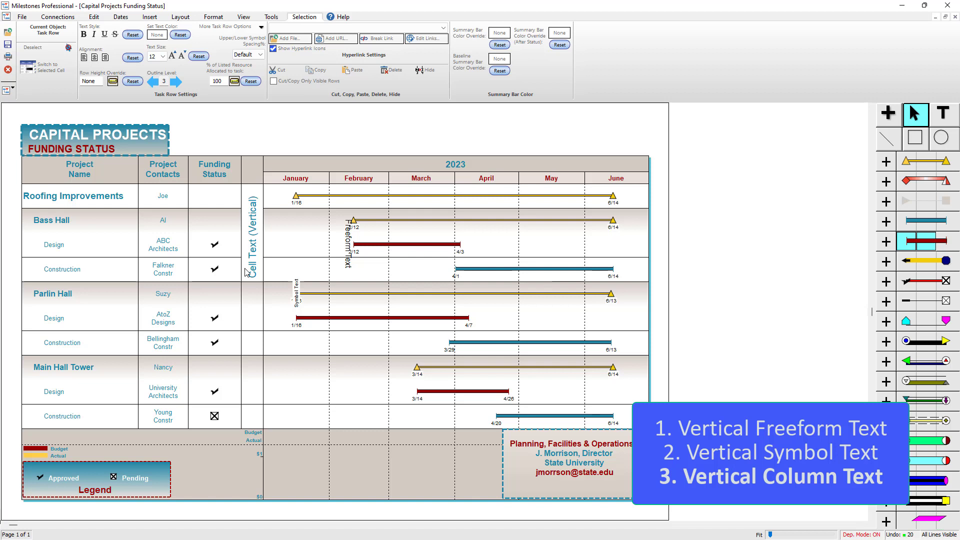